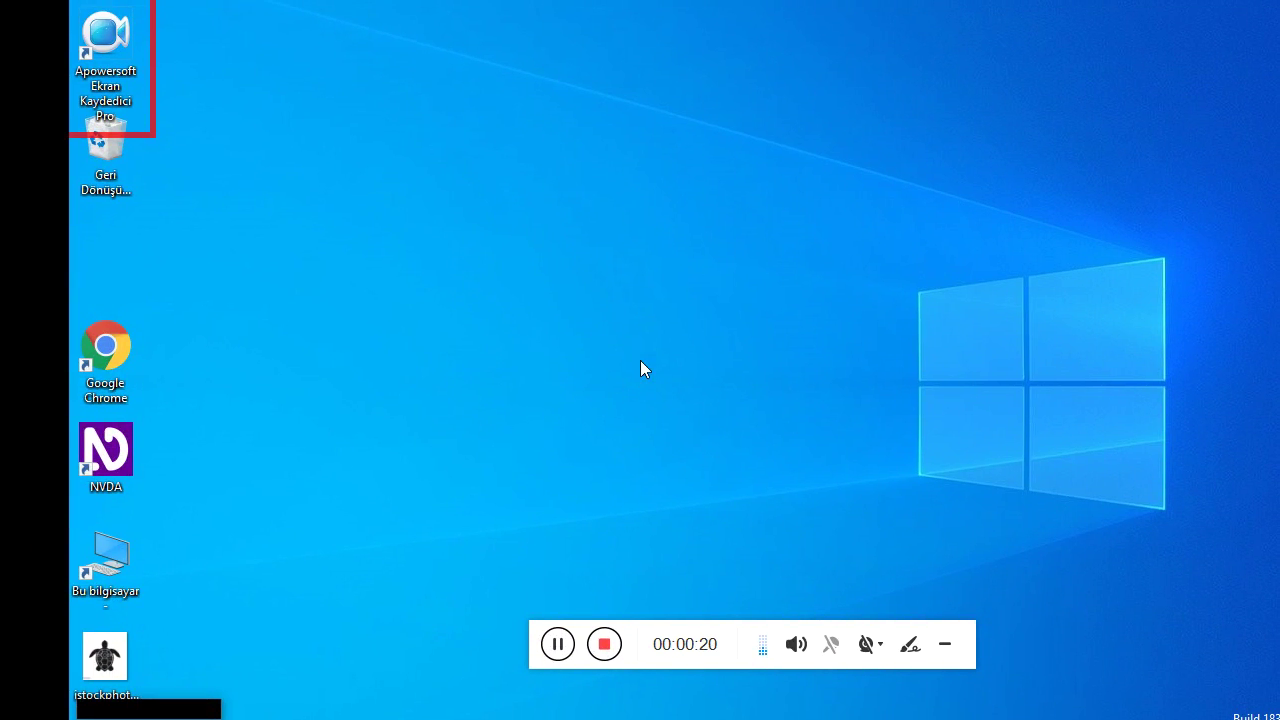
Bring up the NVDA genişletilmiş global komutlar submenu within NVDA's Tercihler
{"action": "key", "text": "Insert+n"}
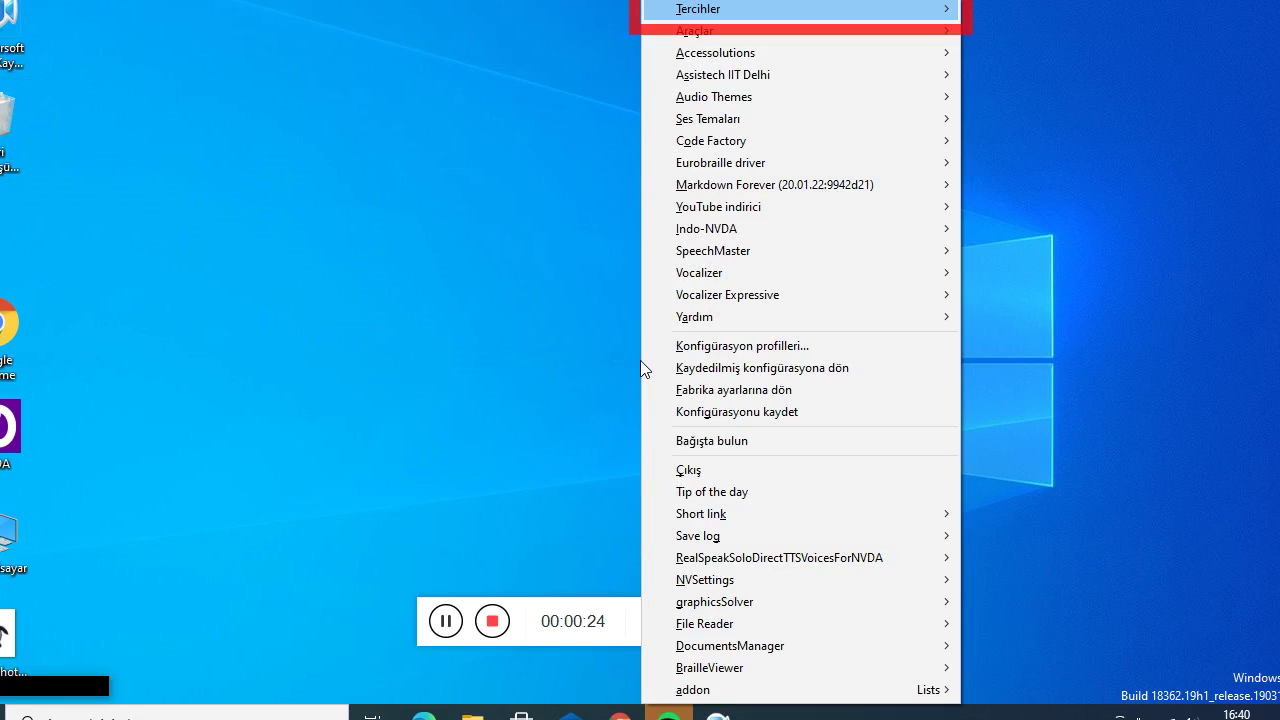
{"action": "key", "text": "Right"}
{"action": "mouse_move", "coordinate": [643, 369]}
{"action": "key", "text": "Down"}
{"action": "key", "text": "Down"}
{"action": "key", "text": "Down"}
{"action": "key", "text": "Down"}
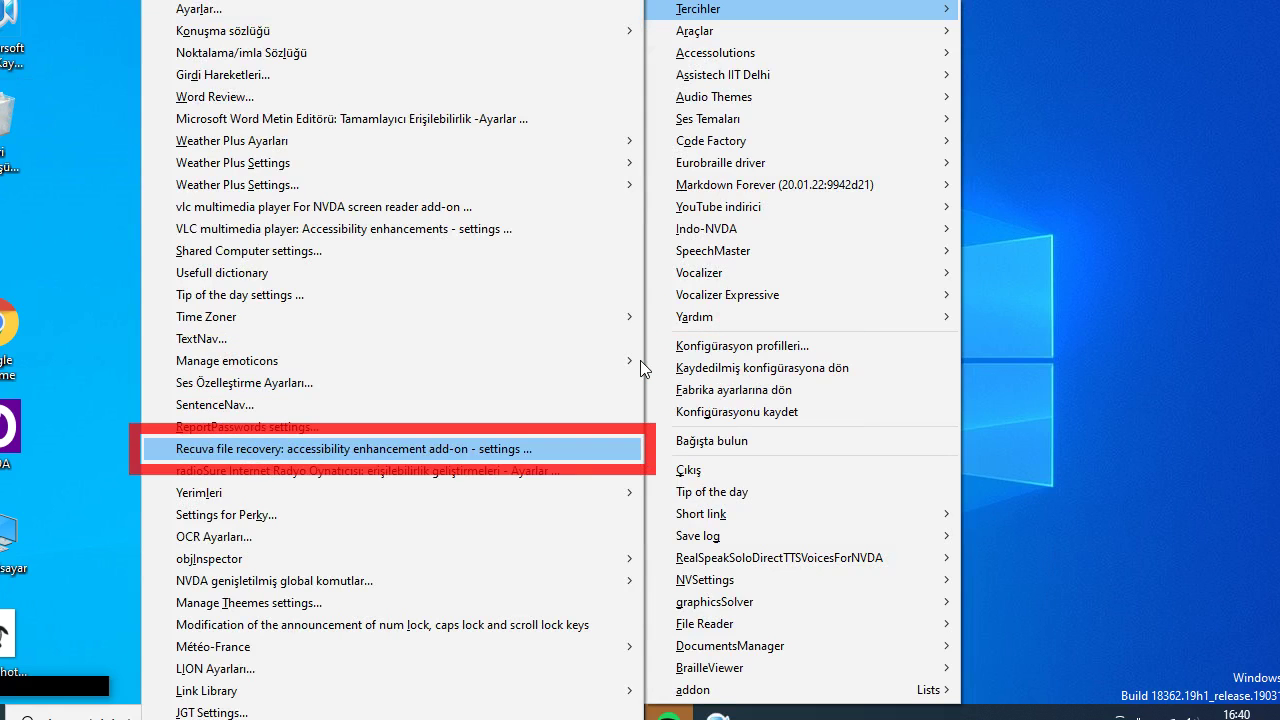
{"action": "key", "text": "Down"}
{"action": "key", "text": "Down"}
{"action": "key", "text": "Down"}
{"action": "key", "text": "Down"}
{"action": "key", "text": "Down"}
{"action": "key", "text": "Down"}
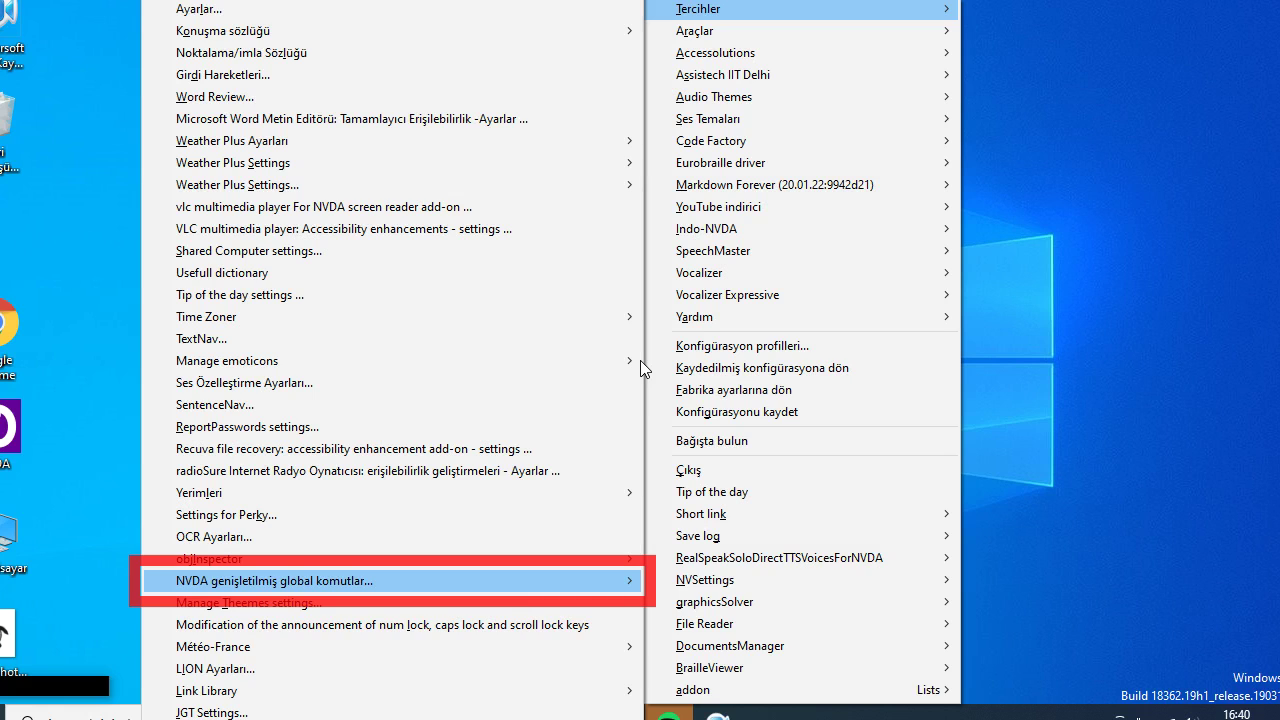
{"action": "key", "text": "Right"}
Go through the add-on's submenu entries and open its Ayarlar dialog
{"action": "key", "text": "Down"}
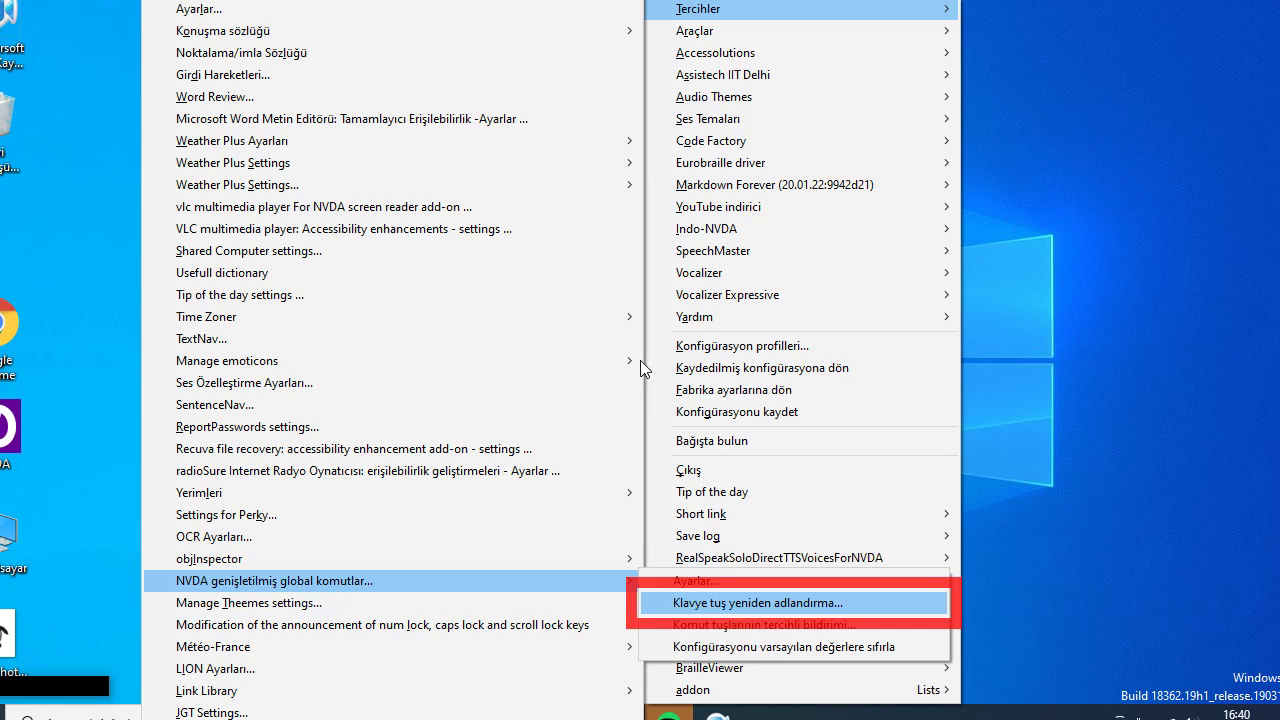
{"action": "key", "text": "Down"}
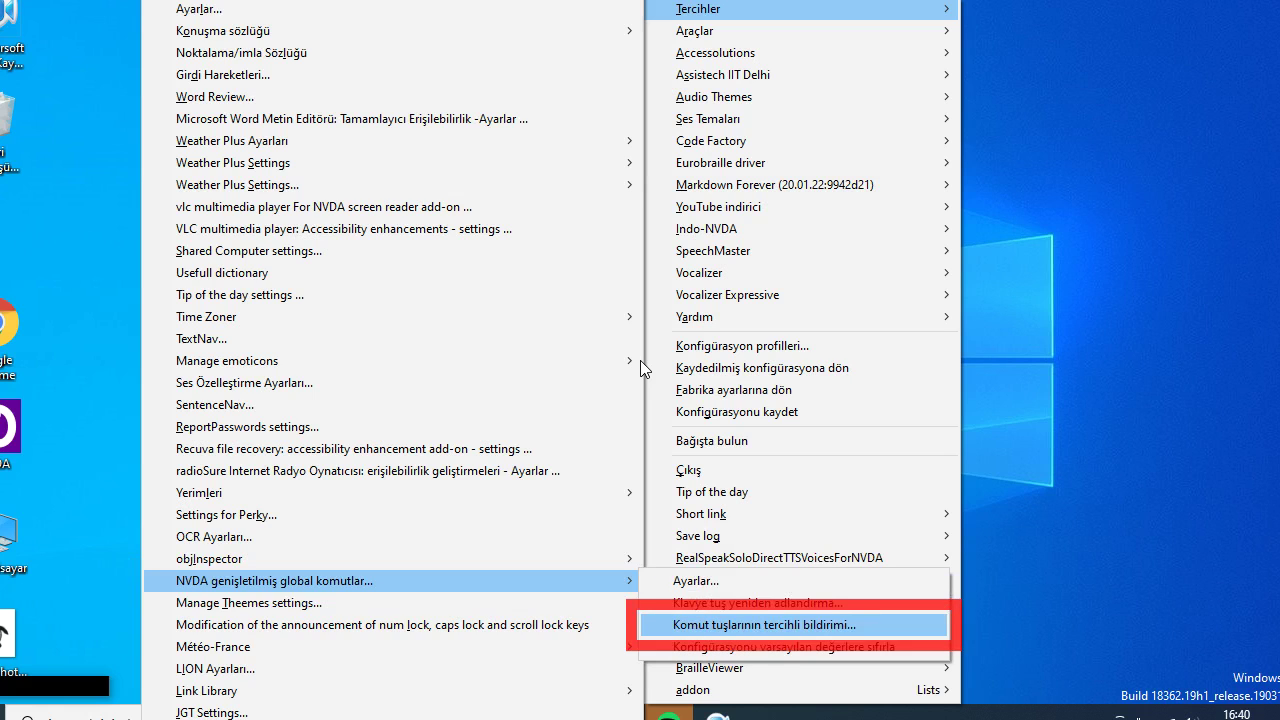
{"action": "key", "text": "Down"}
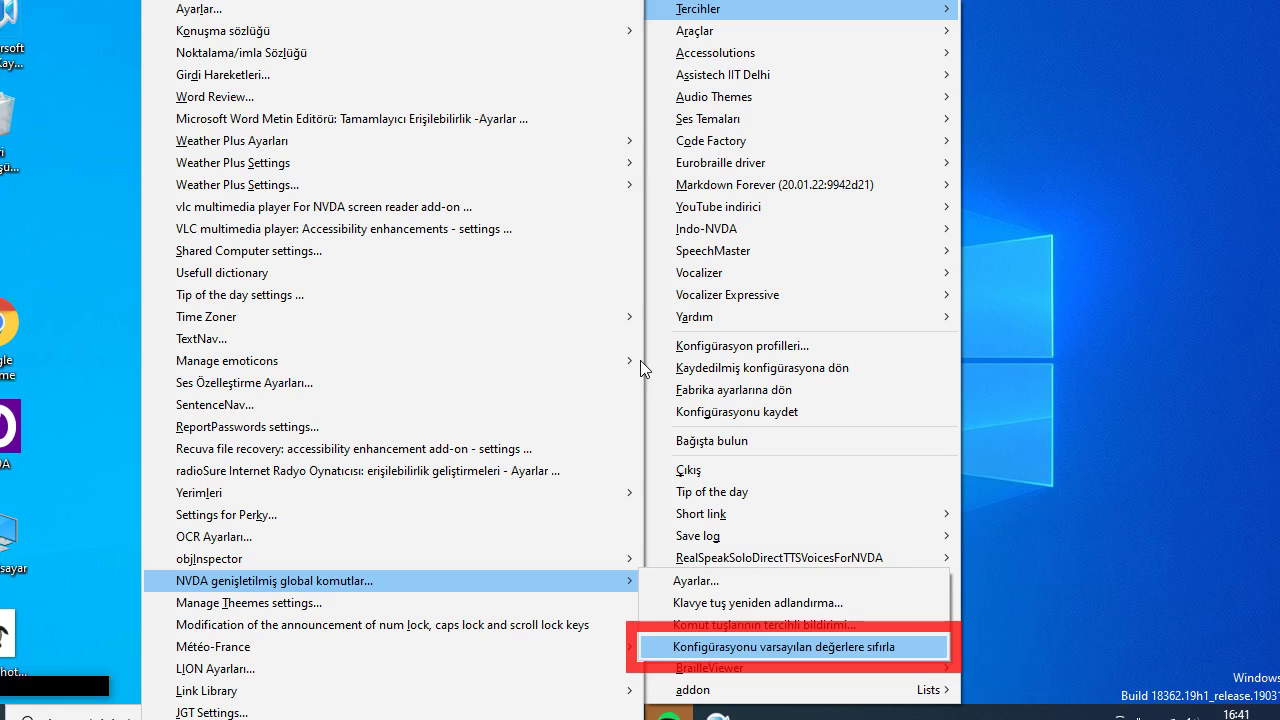
{"action": "key", "text": "Down"}
{"action": "key", "text": "Return"}
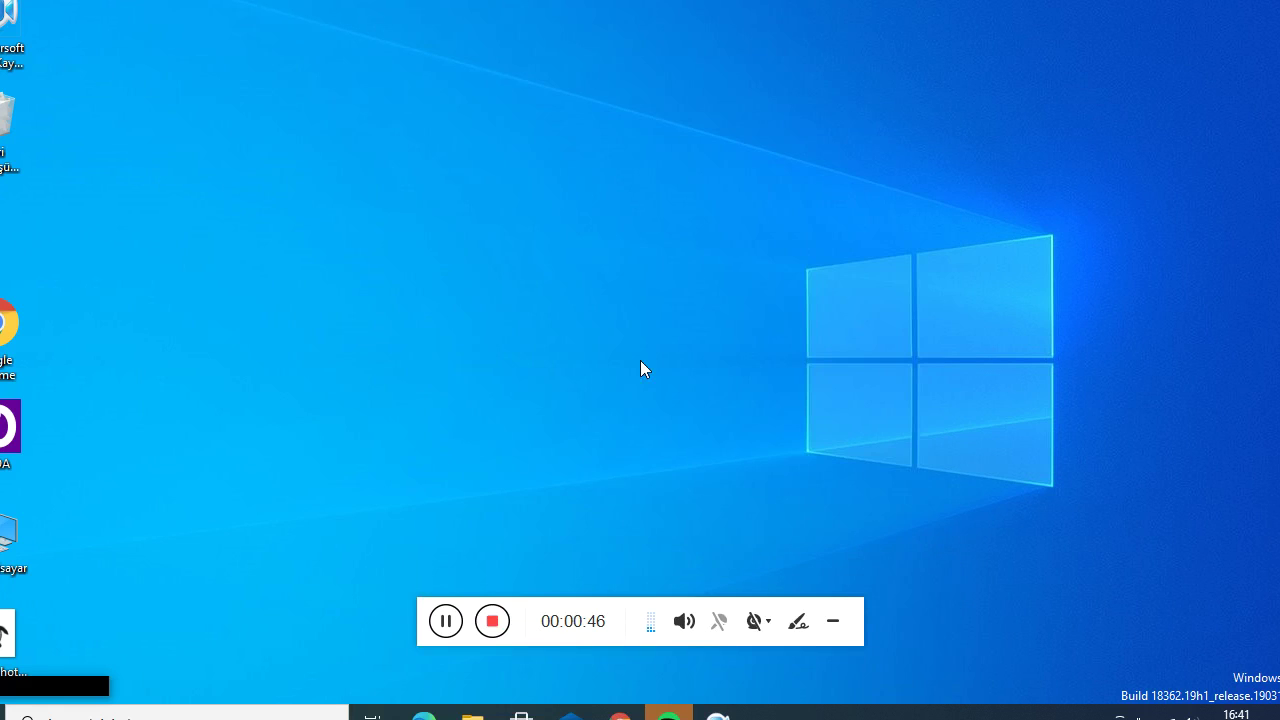
Try to check for updates from the Güncelle category of the add-on's parameters and dismiss the resulting message
{"action": "key", "text": "Down"}
{"action": "key", "text": "Down"}
{"action": "key", "text": "Down"}
{"action": "key", "text": "Down"}
{"action": "key", "text": "Down"}
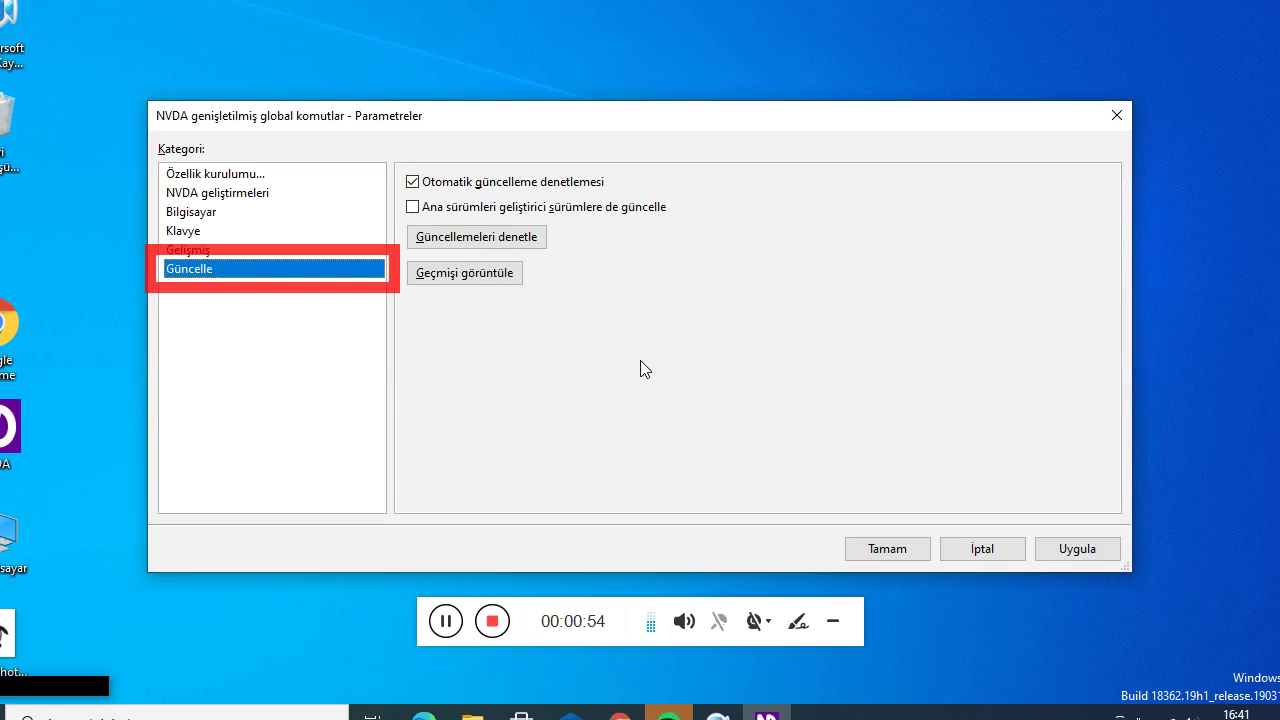
{"action": "key", "text": "Tab"}
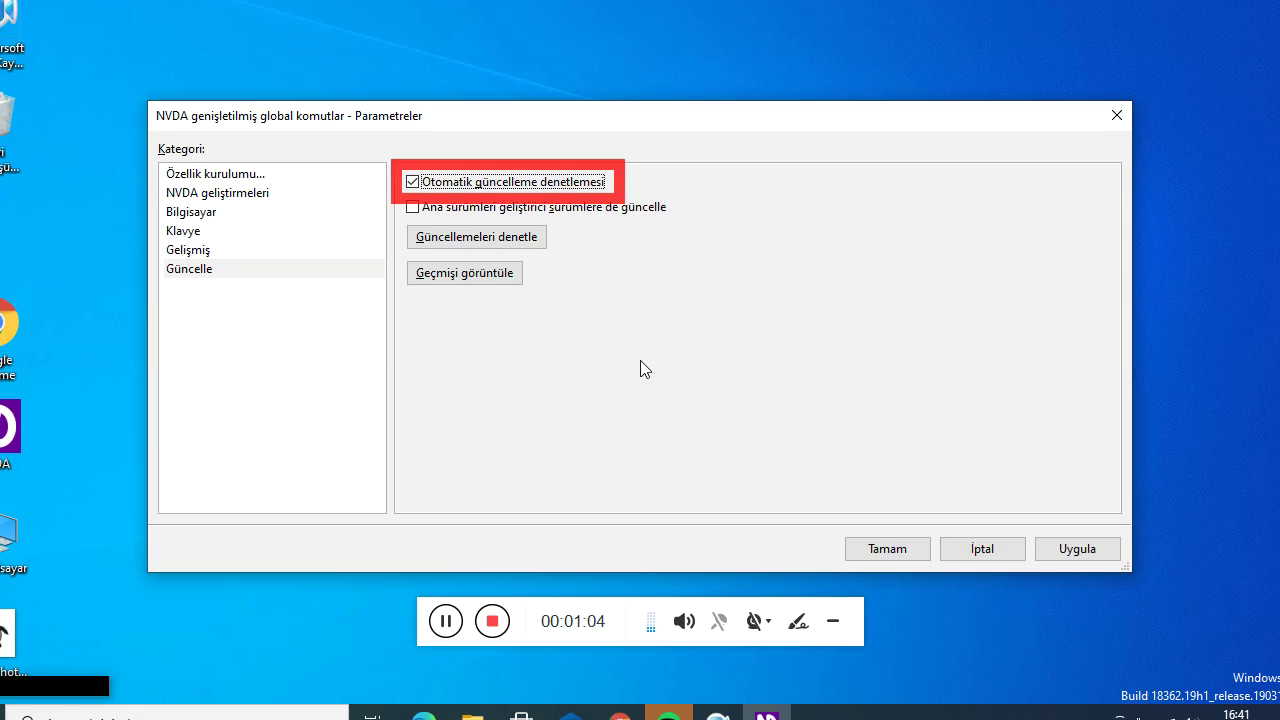
{"action": "key", "text": "Tab"}
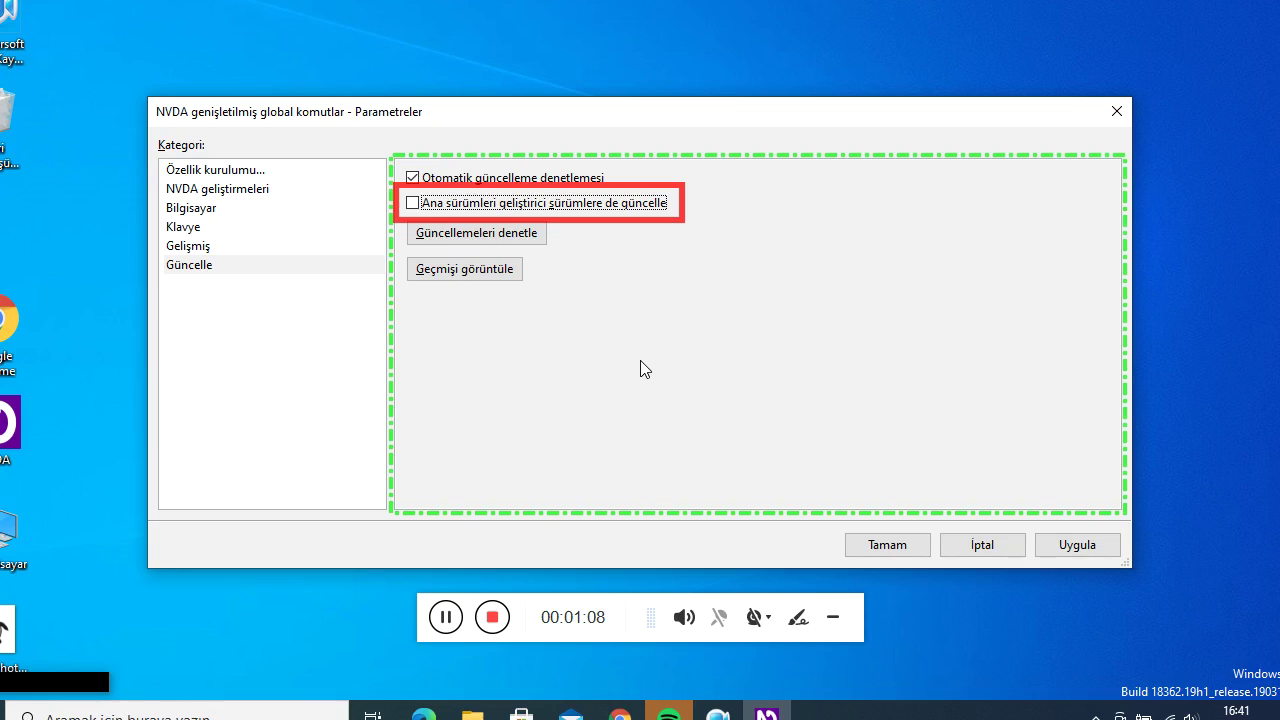
{"action": "key", "text": "Tab"}
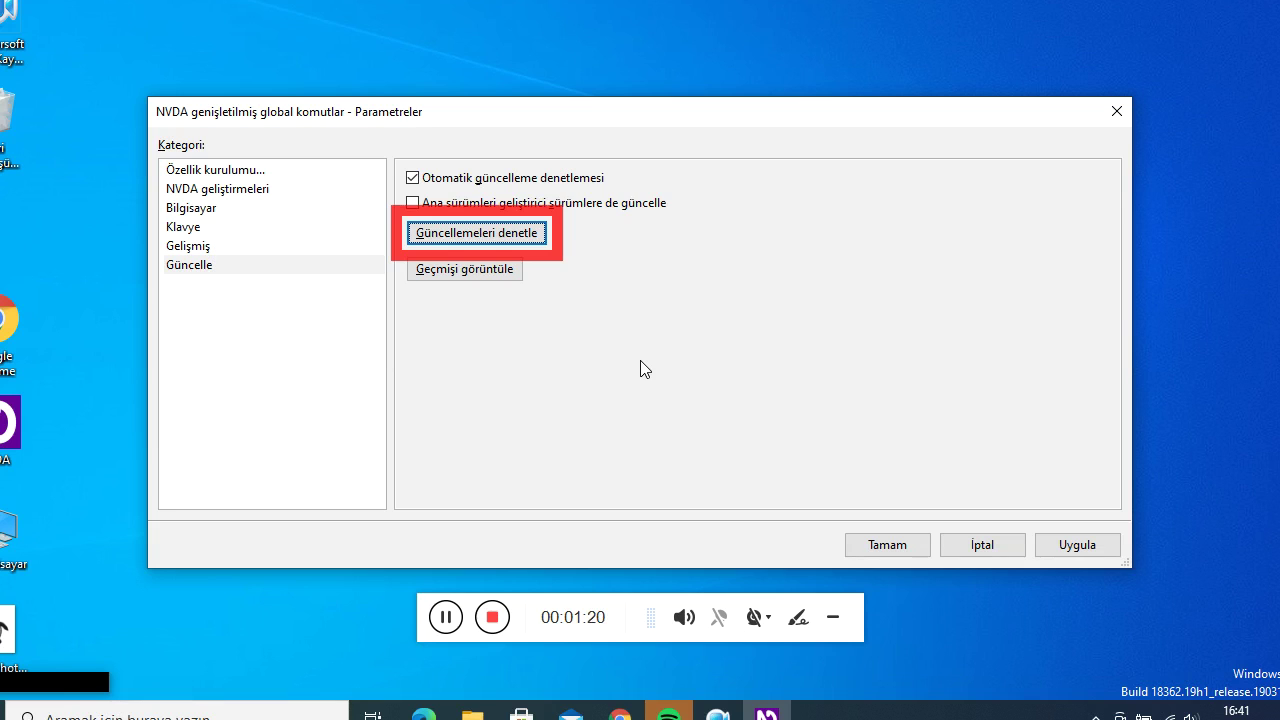
{"action": "key", "text": "Return"}
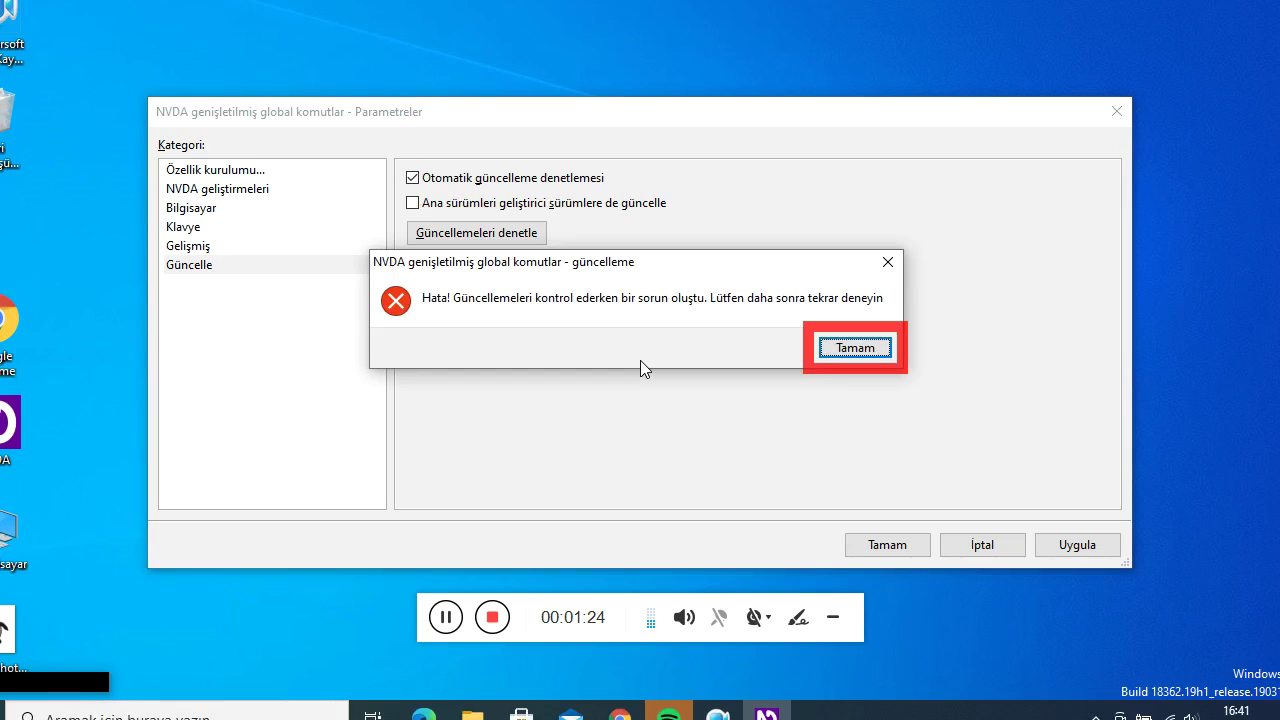
{"action": "key", "text": "Return"}
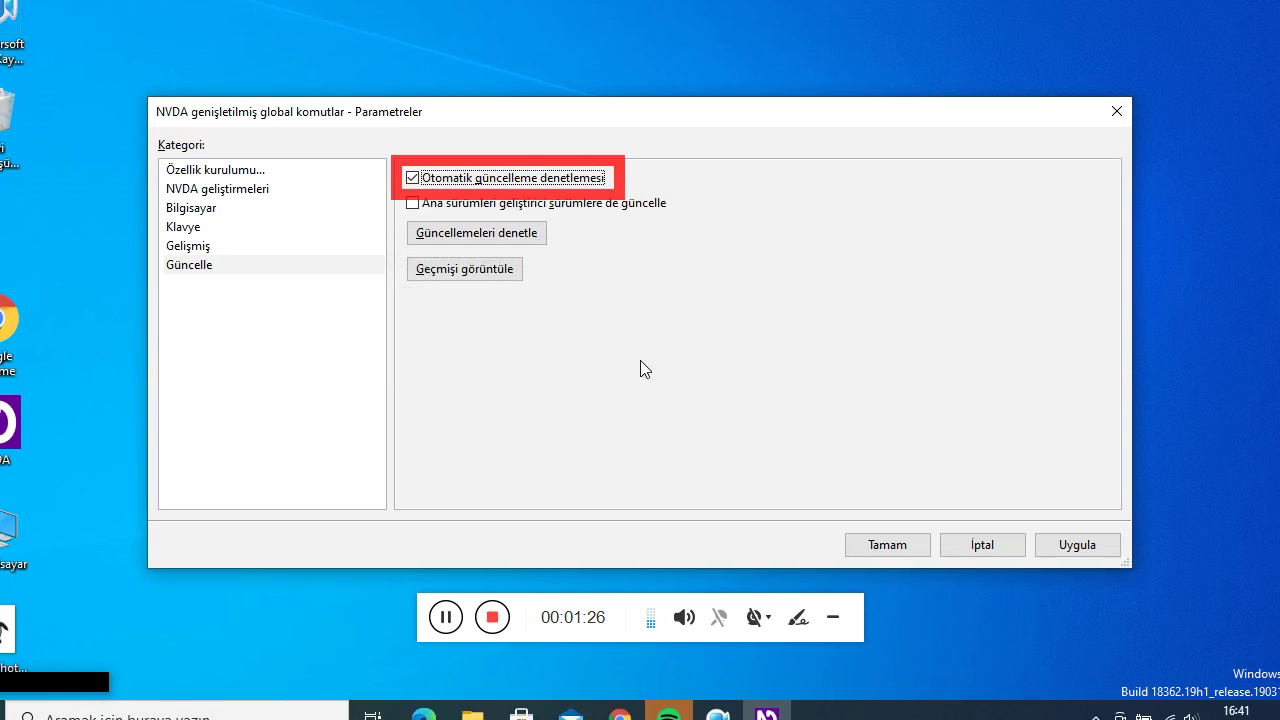
Try the add-on update check again, dismiss the message and close the parameters dialog
{"action": "key", "text": "Tab"}
{"action": "key", "text": "Tab"}
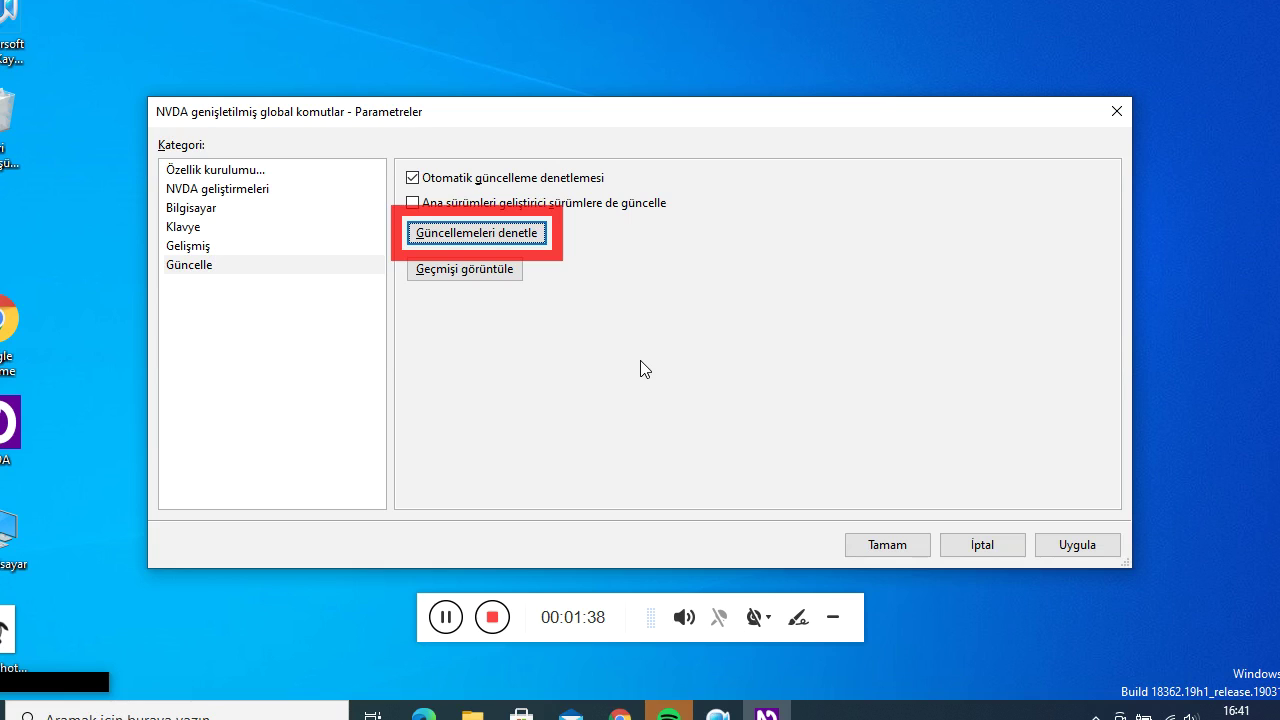
{"action": "key", "text": "space"}
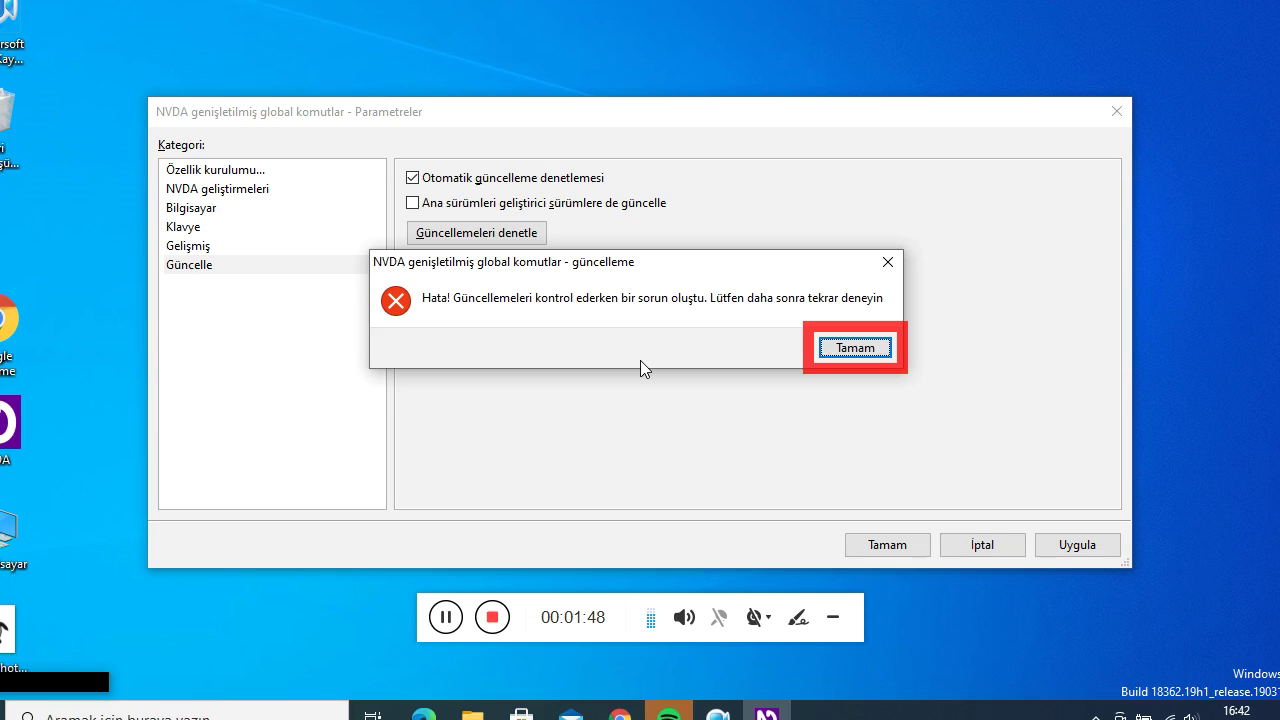
{"action": "key", "text": "Return"}
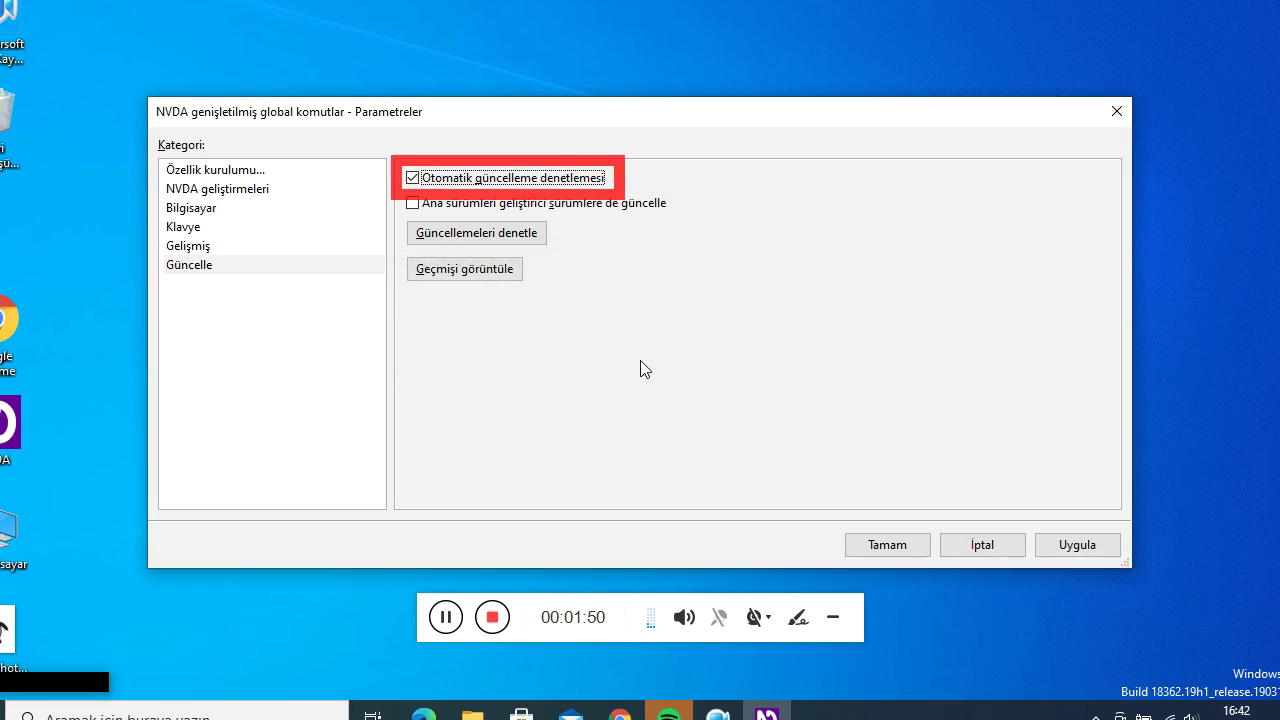
{"action": "key", "text": "Escape"}
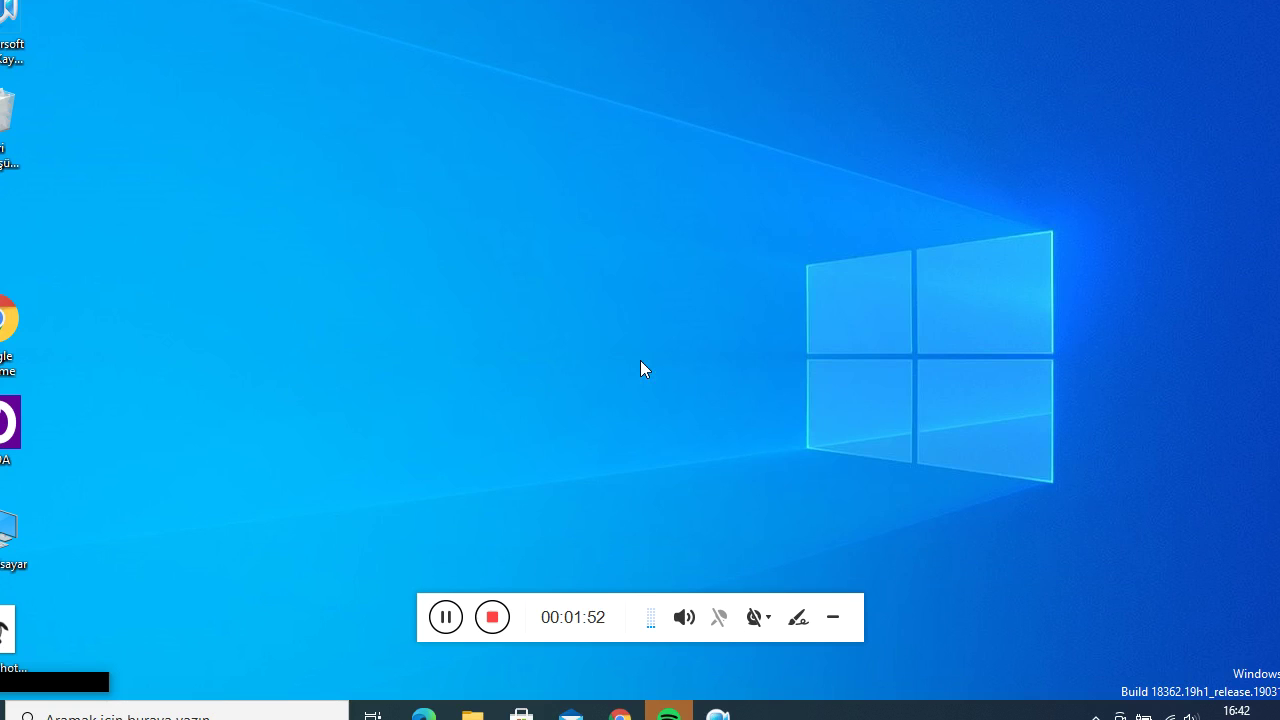
Reopen the Ayarlar dialog of NVDA genişletilmiş global komutlar from NVDA's Tercihler
{"action": "key", "text": "insert+n"}
{"action": "key", "text": "Right"}
{"action": "key", "text": "m"}
{"action": "key", "text": "m"}
{"action": "key", "text": "Right"}
{"action": "key", "text": "Down"}
{"action": "key", "text": "Left"}
{"action": "key", "text": "Down"}
{"action": "key", "text": "Down"}
{"action": "key", "text": "Down"}
{"action": "key", "text": "Down"}
{"action": "key", "text": "Down"}
{"action": "key", "text": "Down"}
{"action": "key", "text": "Down"}
{"action": "key", "text": "Down"}
{"action": "key", "text": "Down"}
{"action": "key", "text": "Down"}
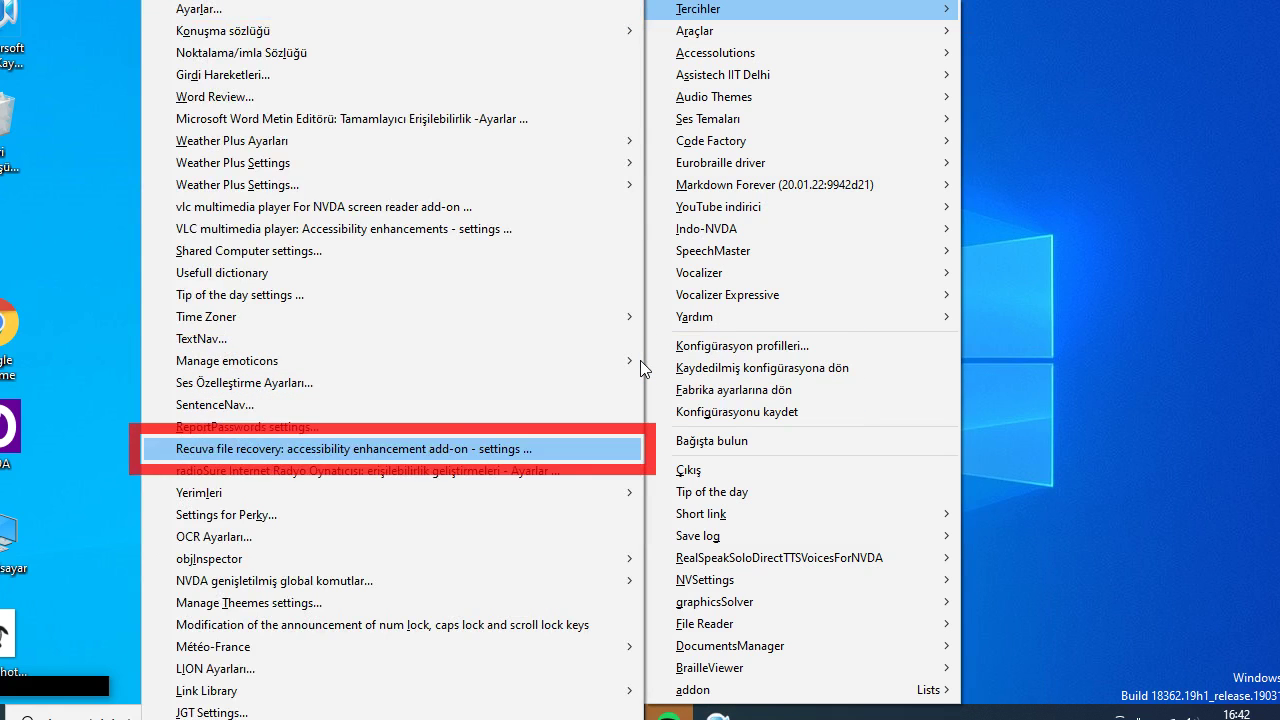
{"action": "key", "text": "Right"}
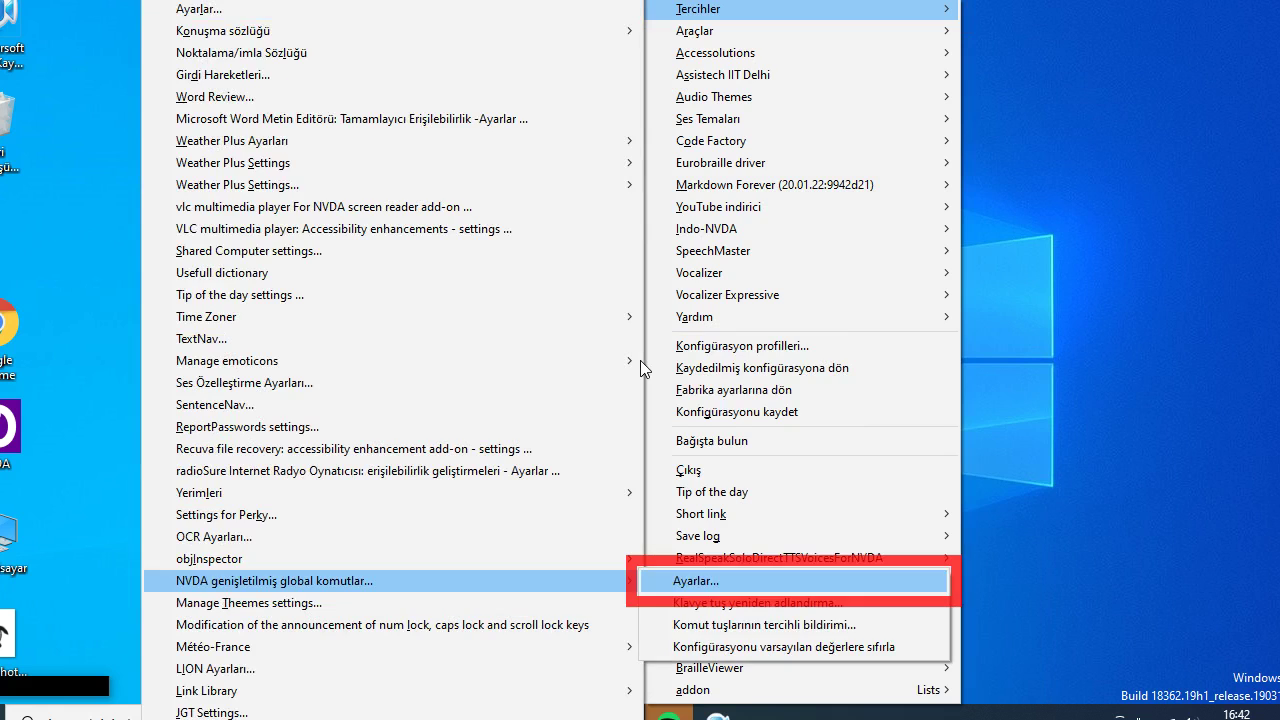
{"action": "key", "text": "Return"}
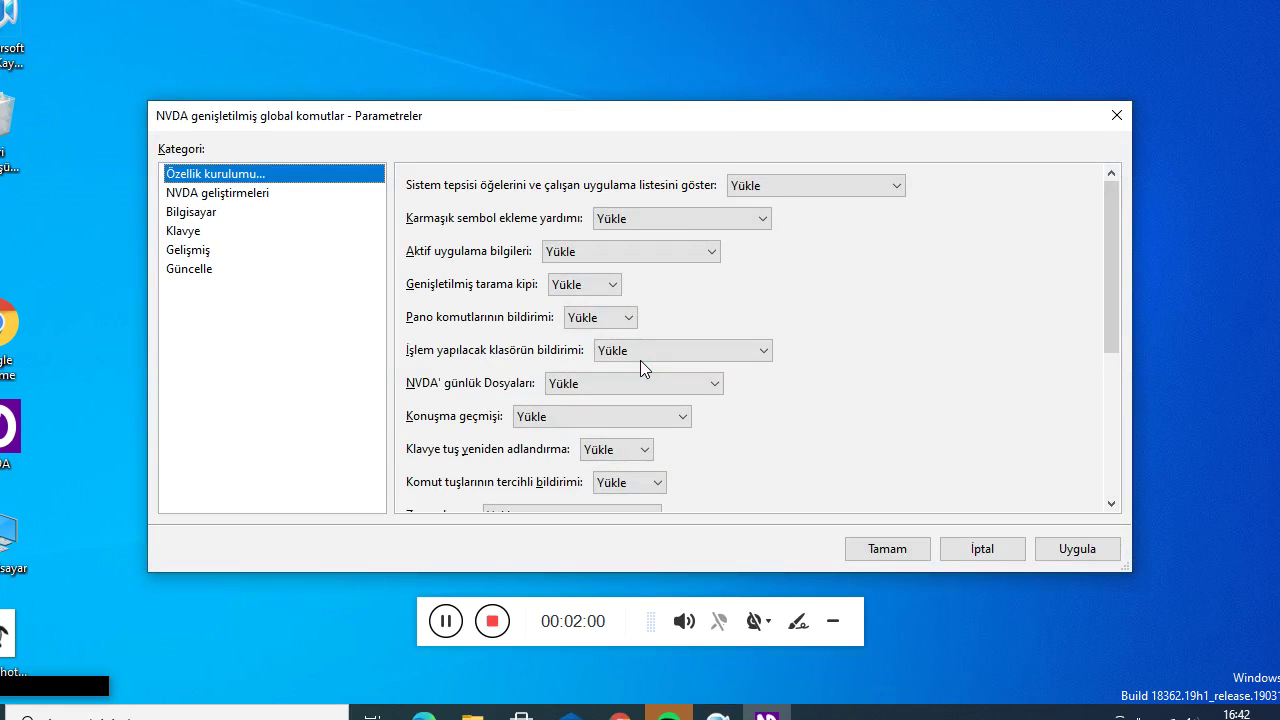
Try to check for add-on updates from the Güncelle category once more and close the message and dialog
{"action": "key", "text": "g"}
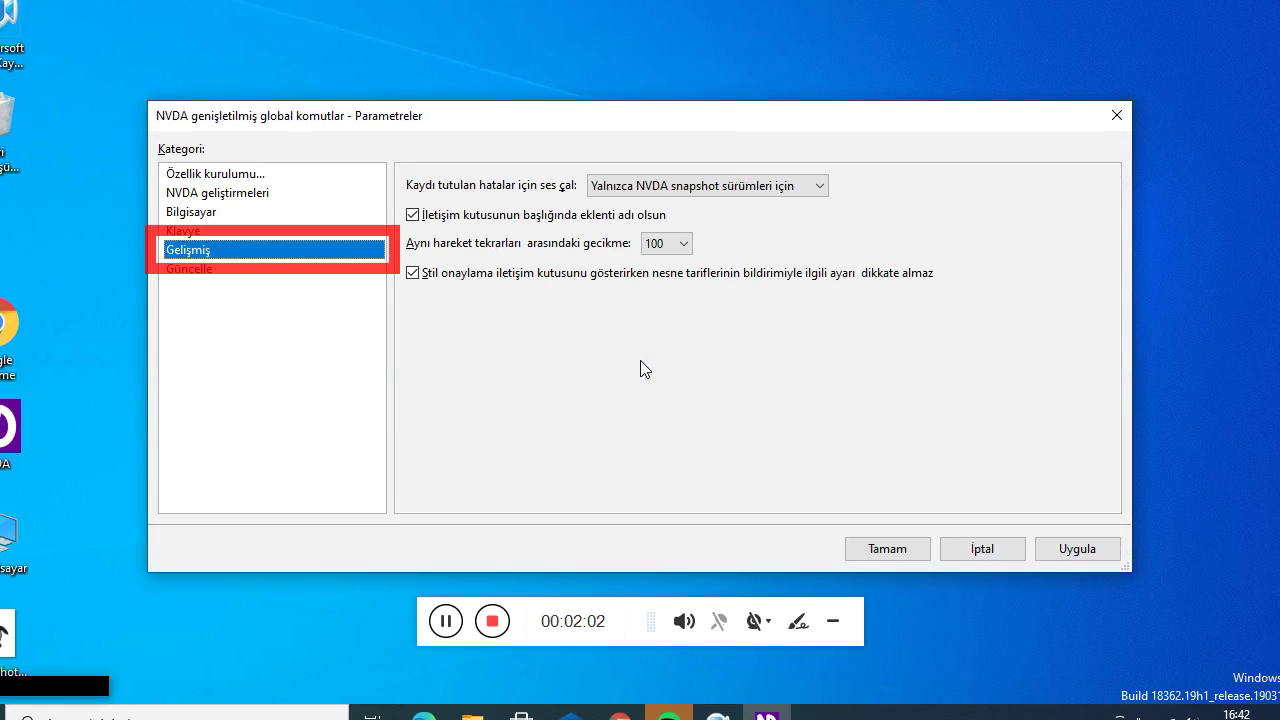
{"action": "key", "text": "Down"}
{"action": "key", "text": "Tab"}
{"action": "key", "text": "Tab"}
{"action": "key", "text": "Tab"}
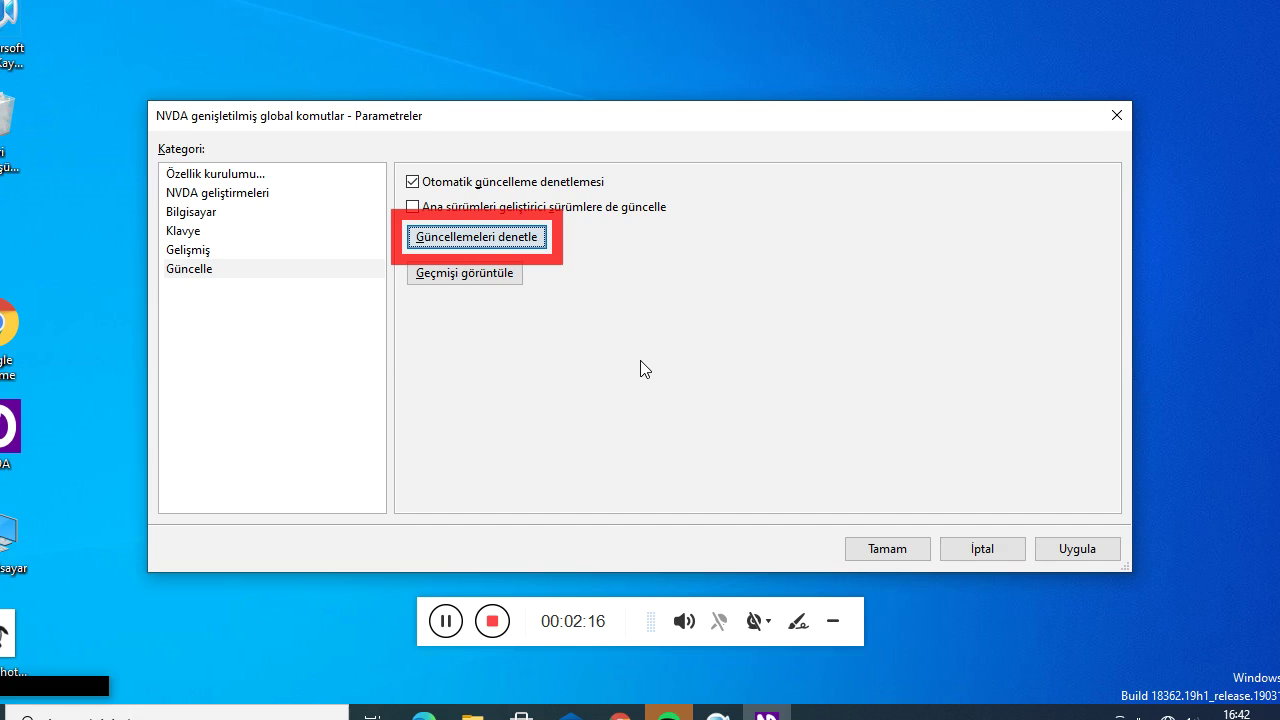
{"action": "key", "text": "Return"}
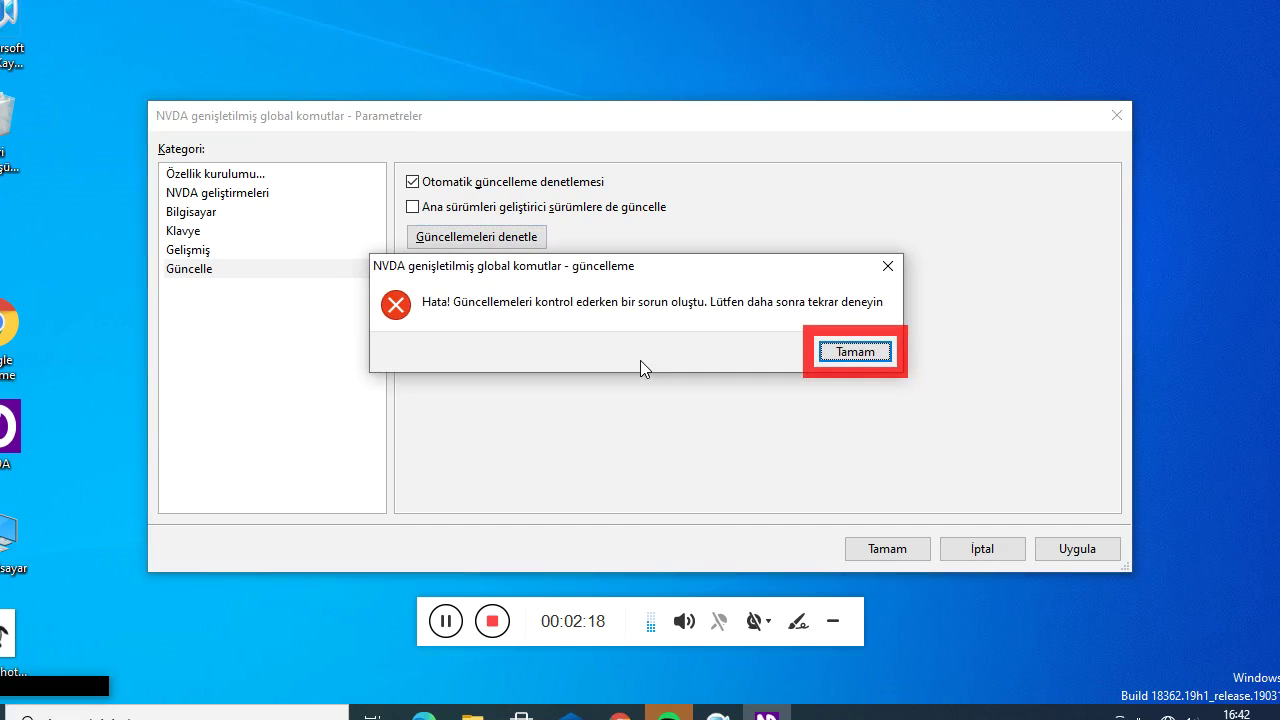
{"action": "key", "text": "Return"}
{"action": "key", "text": "Escape"}
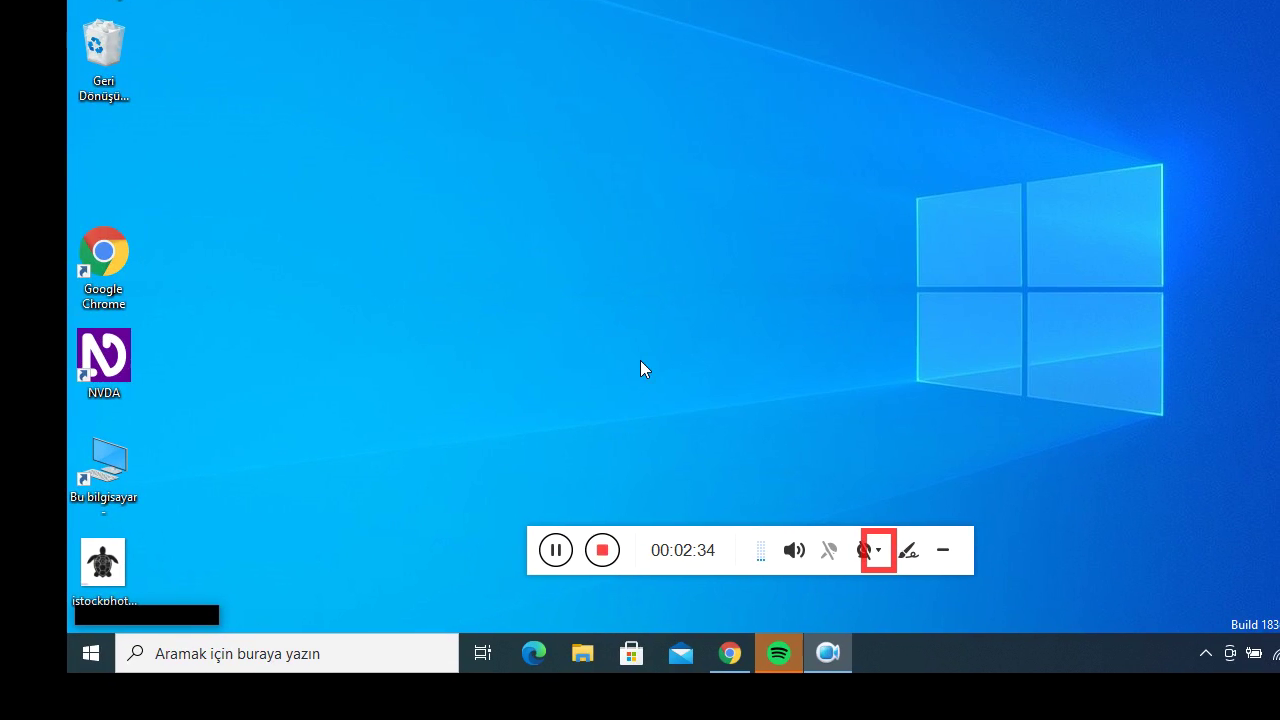
Open the Ayarlar dialog of the NVDA genişletilmiş global komutlar add-on from NVDA's Tercihler
{"action": "key", "text": "insert+n"}
{"action": "key", "text": "Right"}
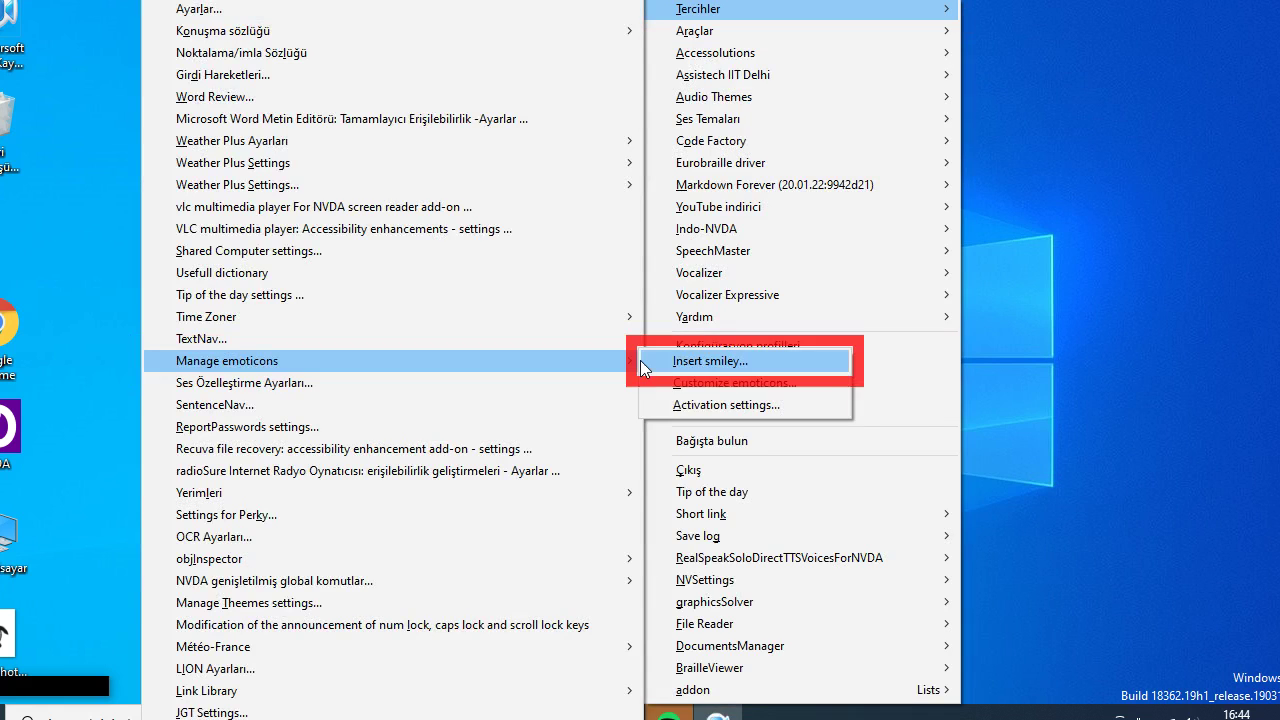
{"action": "key", "text": "Down"}
{"action": "key", "text": "Down"}
{"action": "key", "text": "Down"}
{"action": "key", "text": "Down"}
{"action": "key", "text": "Down"}
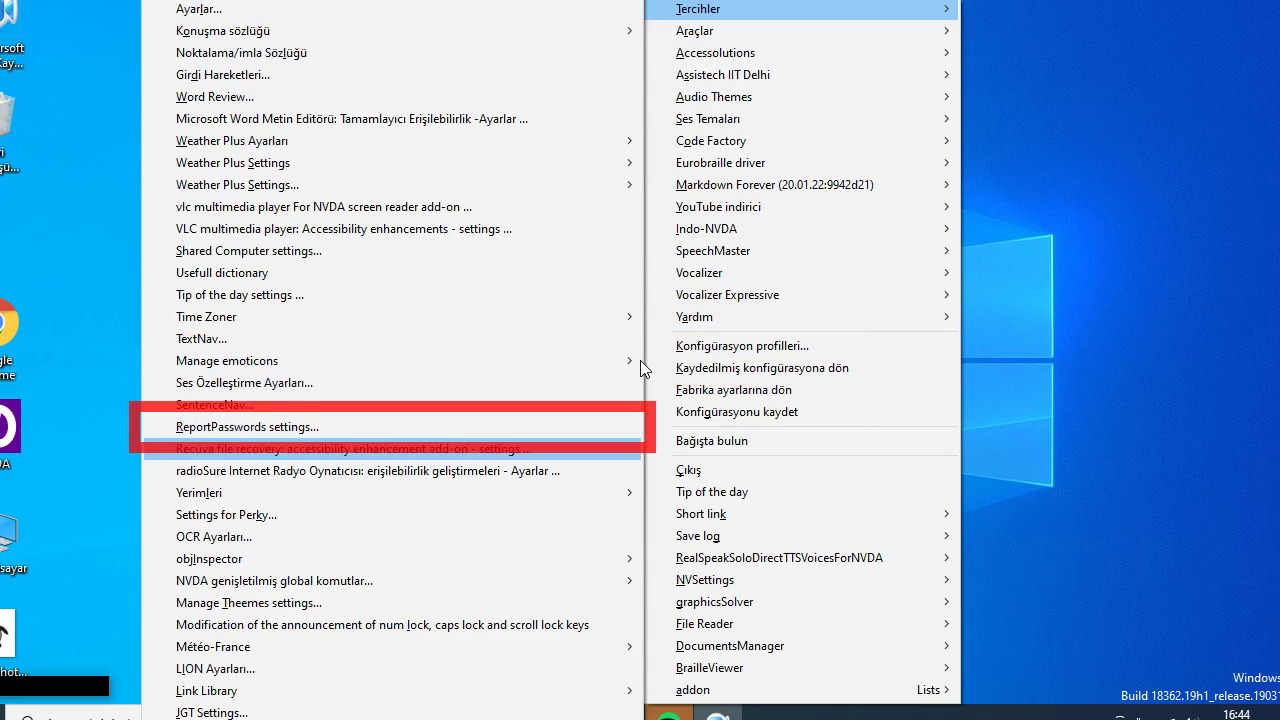
{"action": "key", "text": "Down"}
{"action": "key", "text": "Down"}
{"action": "key", "text": "Down"}
{"action": "key", "text": "Down"}
{"action": "key", "text": "Down"}
{"action": "key", "text": "Right"}
{"action": "key", "text": "Return"}
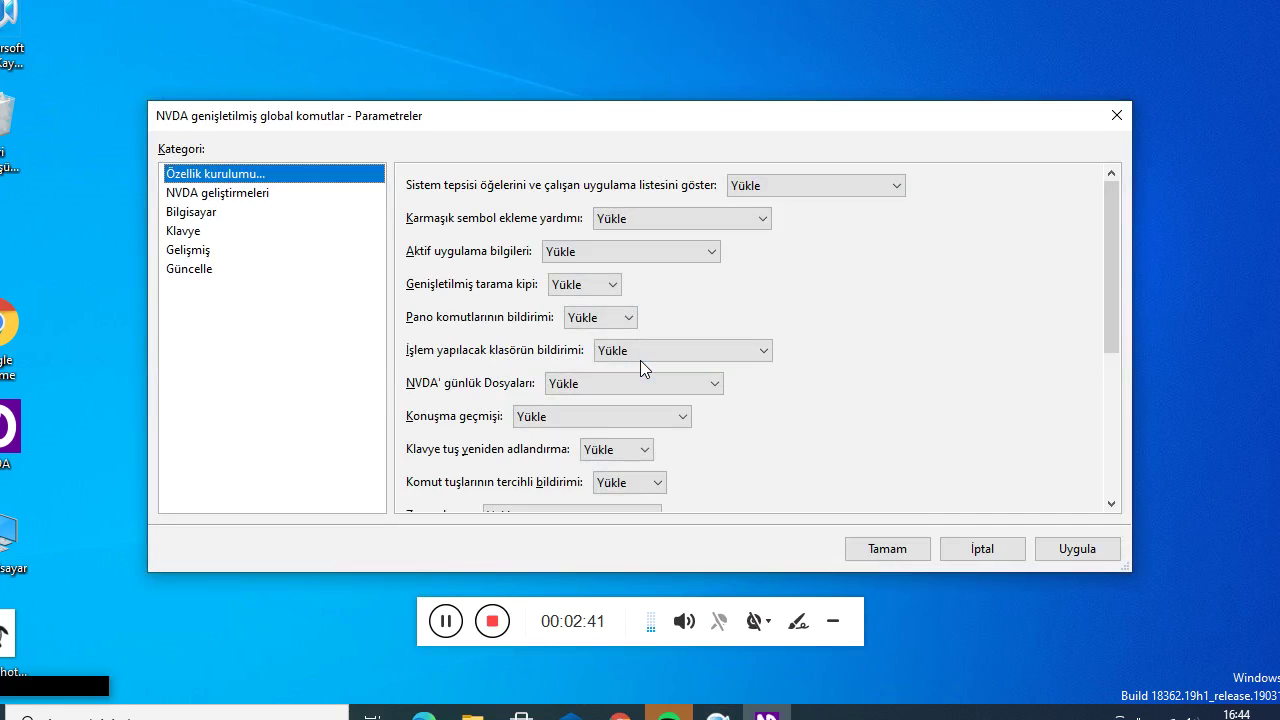
Run an update check for the add-on from the Güncelle category
{"action": "key", "text": "End"}
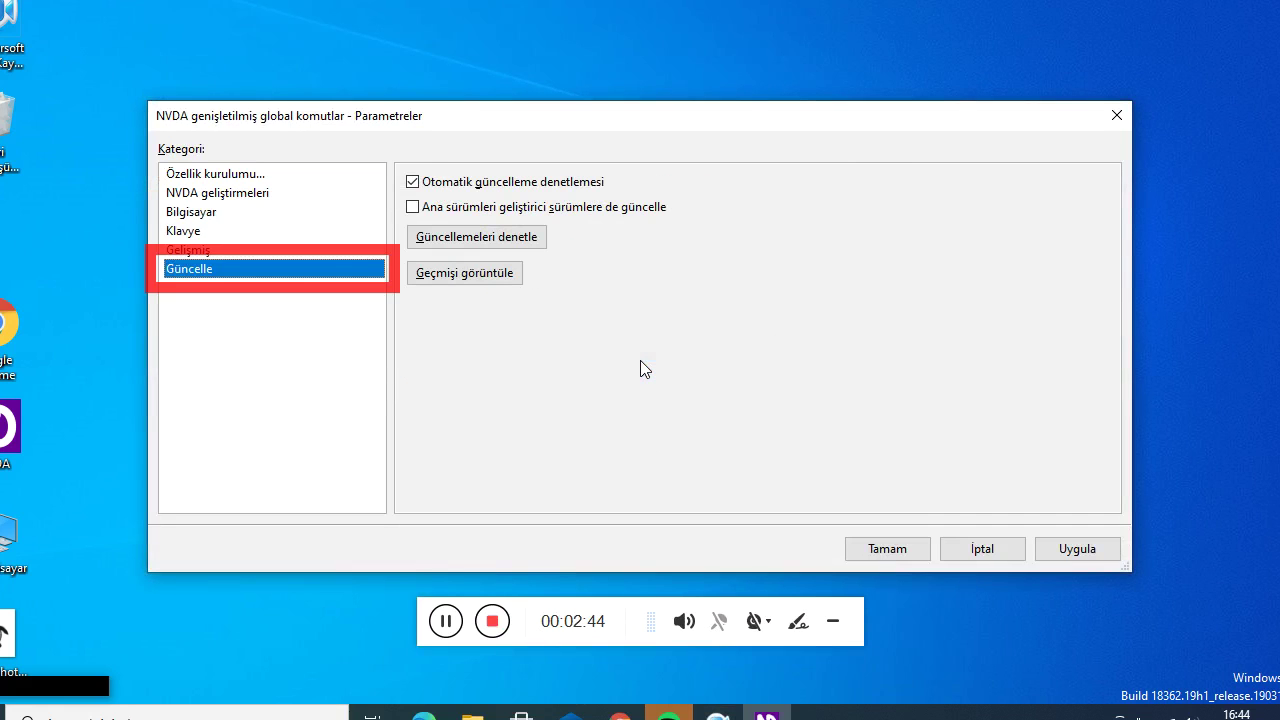
{"action": "key", "text": "Tab"}
{"action": "key", "text": "Tab"}
{"action": "key", "text": "Tab"}
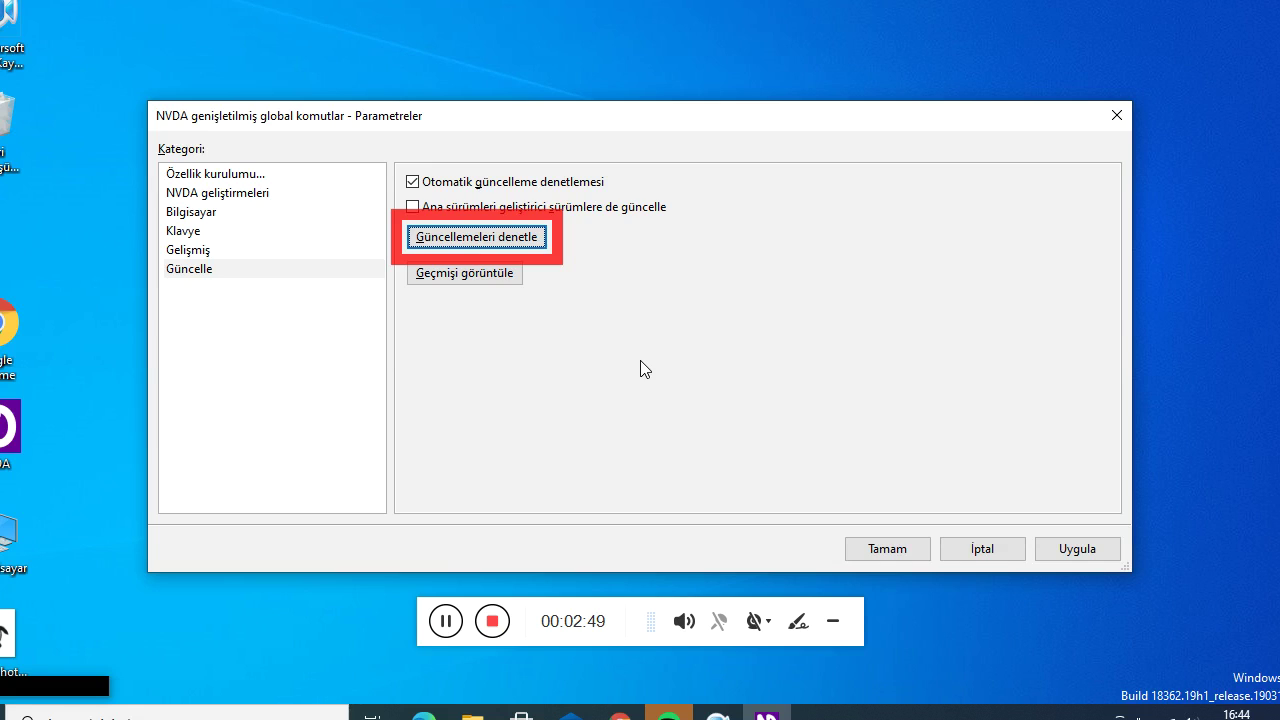
{"action": "key", "text": "Return"}
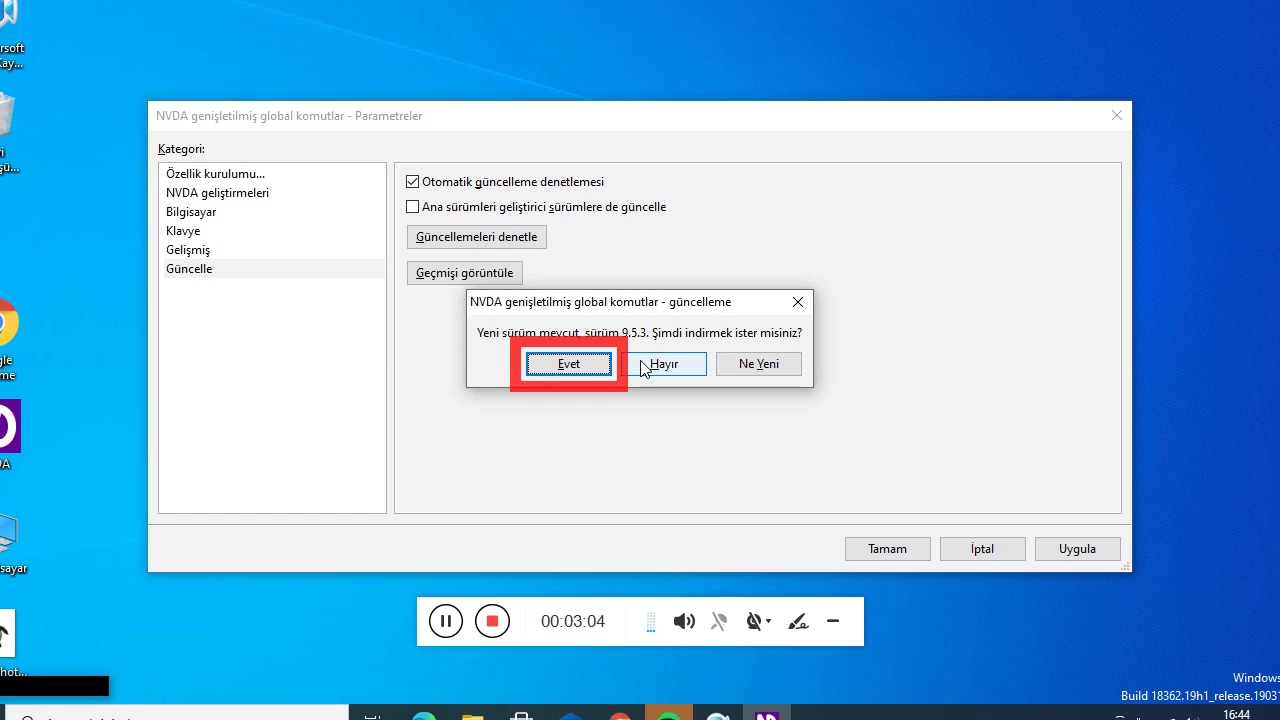
Accept downloading add-on version 9.5.3 with Evet
{"action": "key", "text": "shift+Tab"}
{"action": "key", "text": "shift+Tab"}
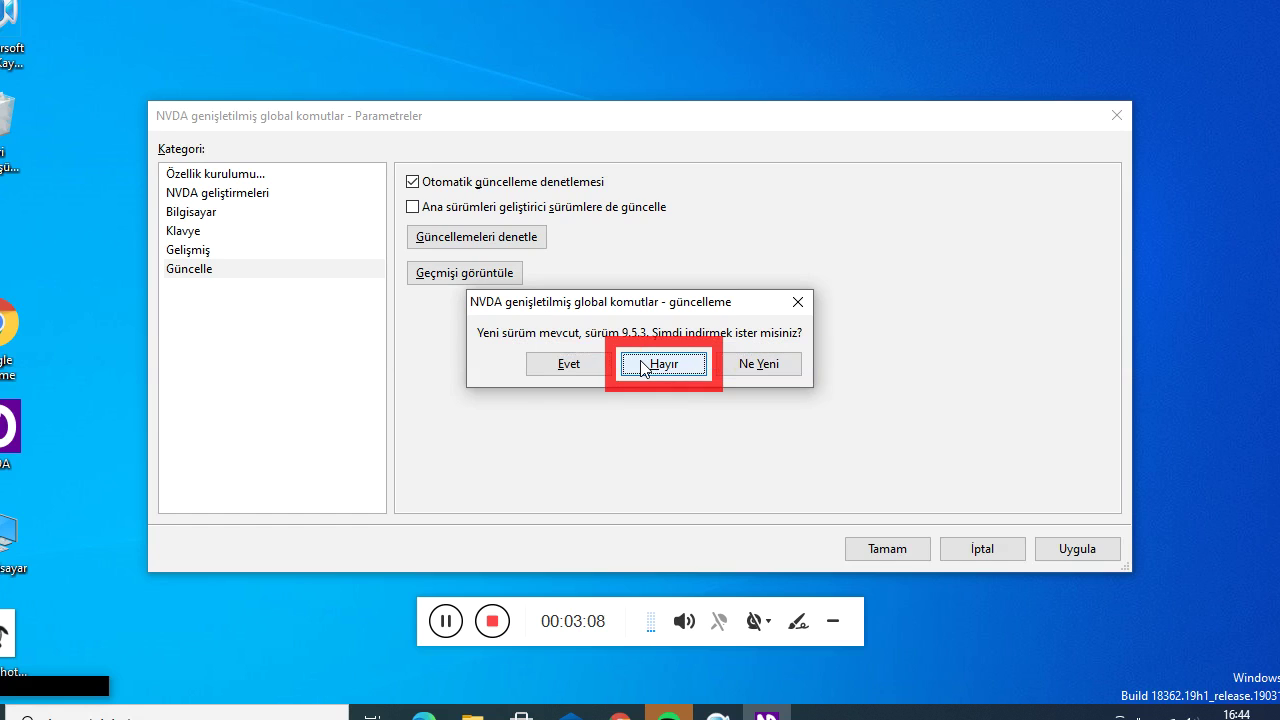
{"action": "key", "text": "shift+Tab"}
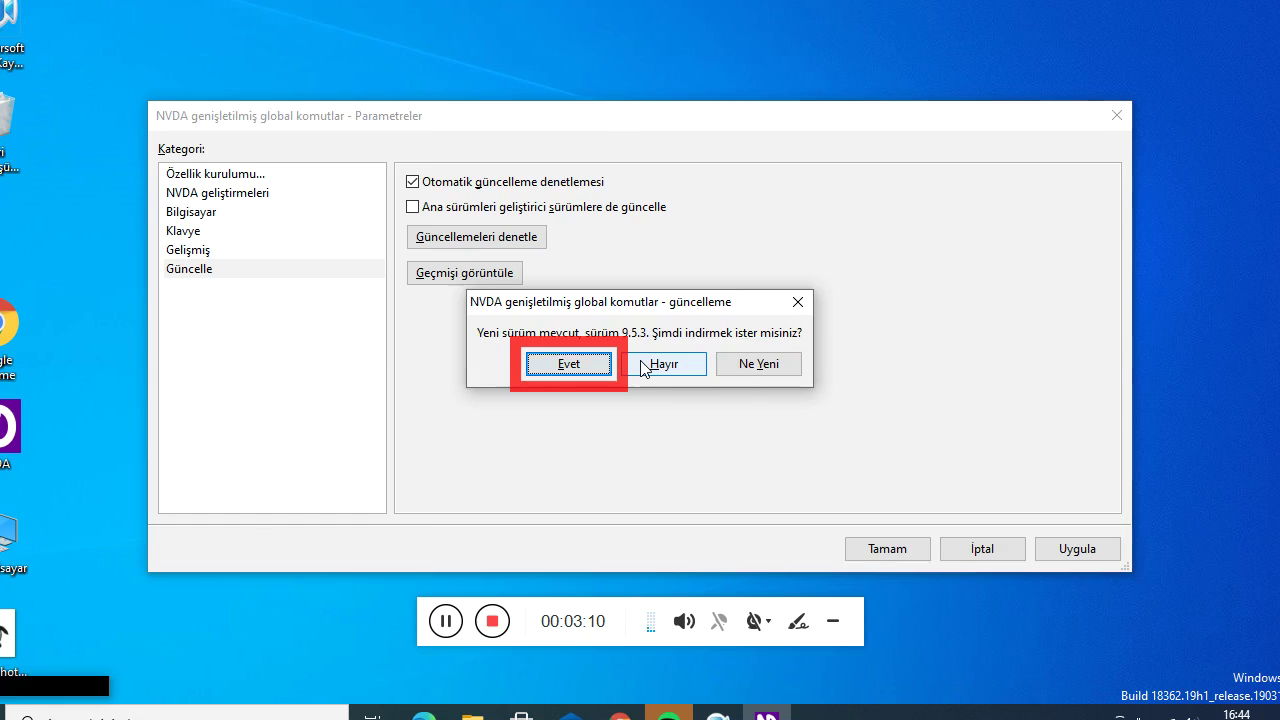
{"action": "key", "text": "Return"}
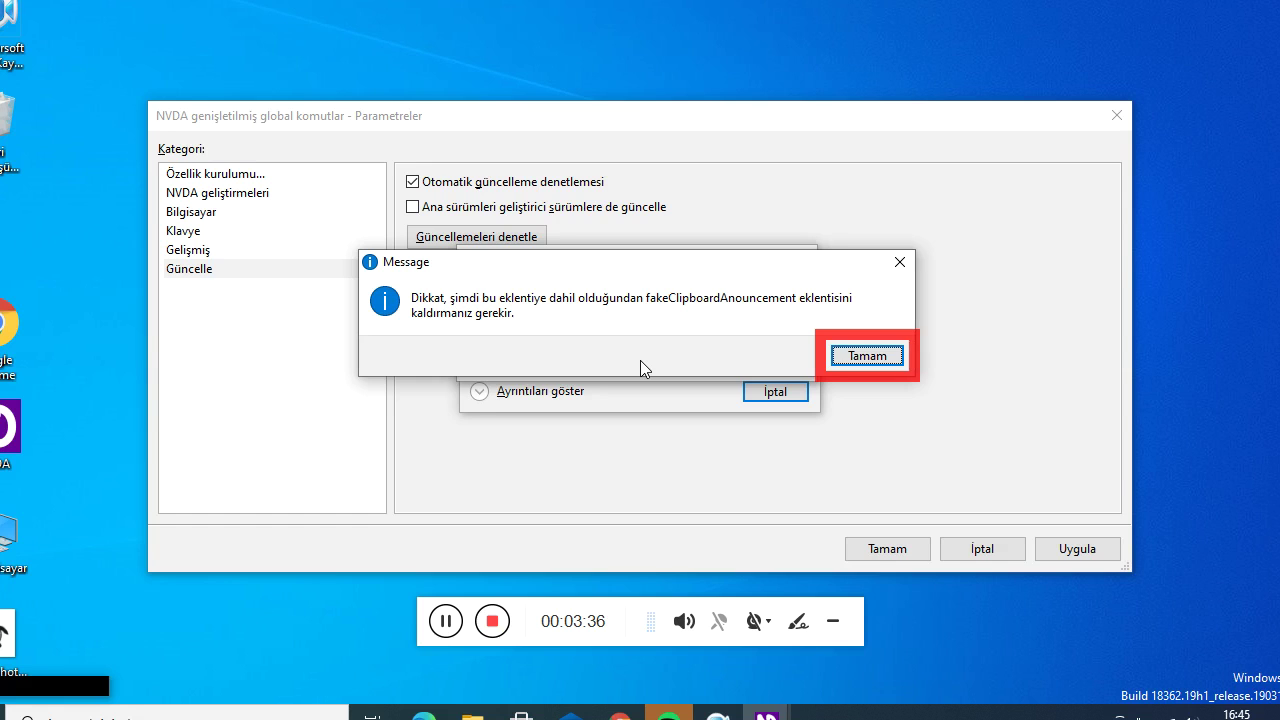
Acknowledge the fakeClipboardAnouncement notice, keep the add-on's previous settings and agree to restart NVDA
{"action": "key", "text": "Return"}
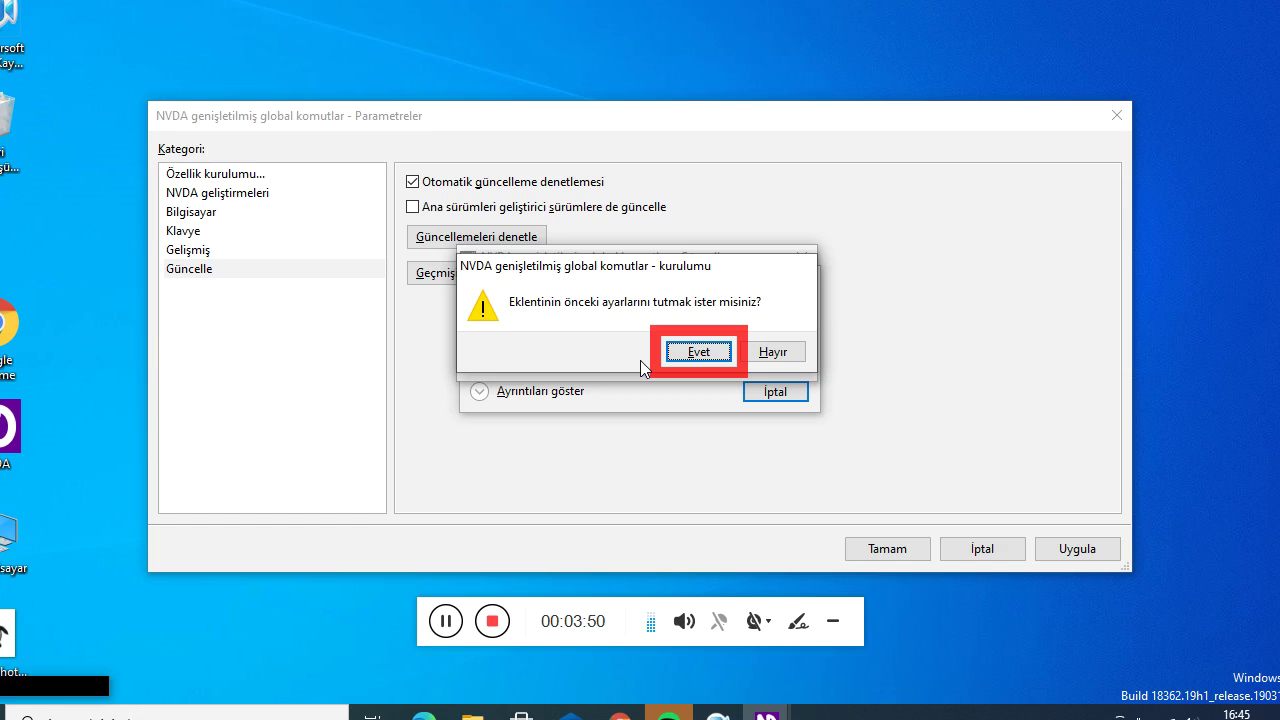
{"action": "key", "text": "Return"}
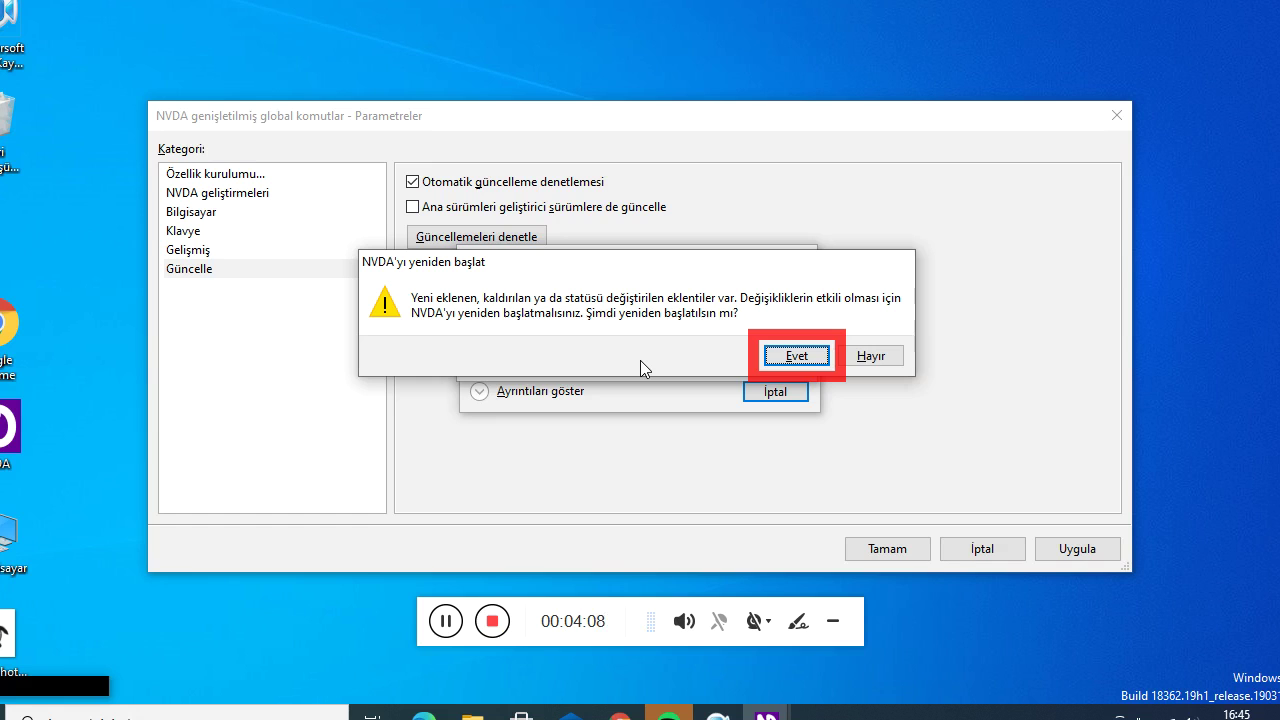
{"action": "key", "text": "Return"}
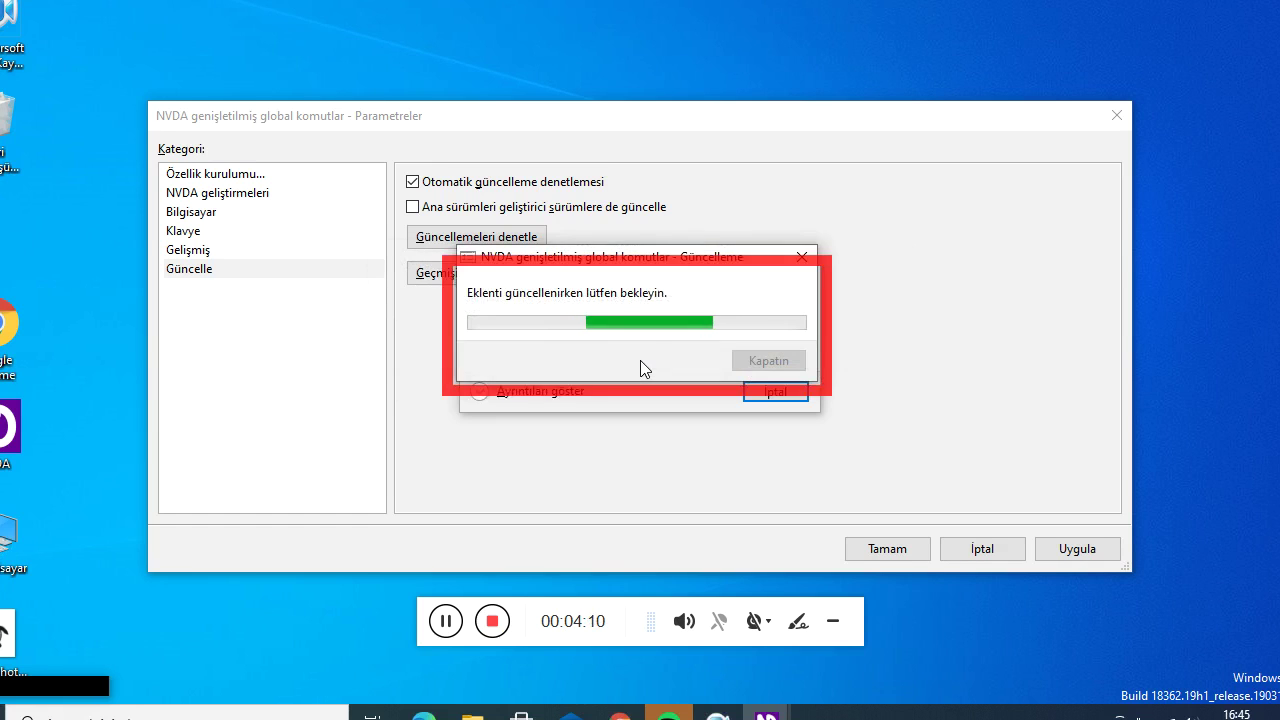